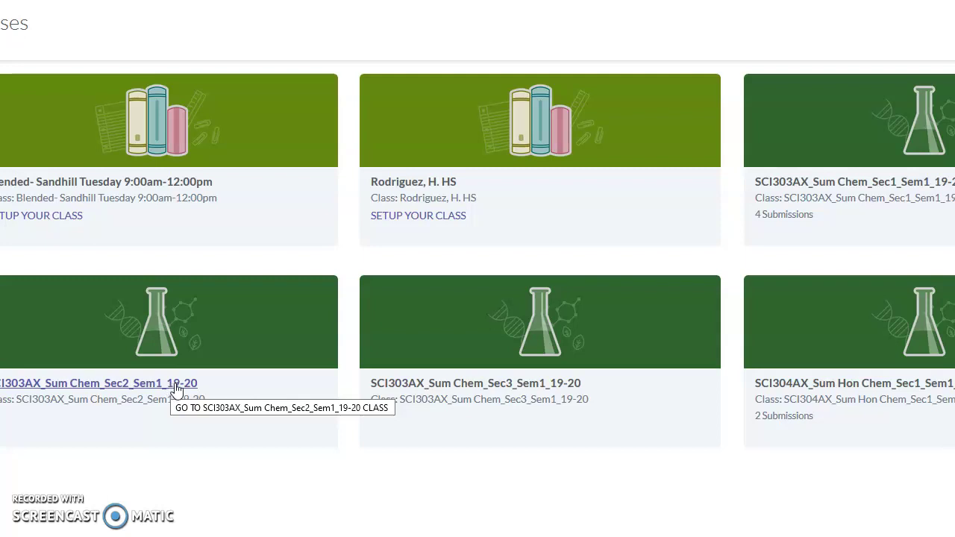
# Step: Open the SCI303AX_Sum Chem_Sec2_Sem1_19-20 class and launch its New Students Start Here! module
pyautogui.click(127, 386)
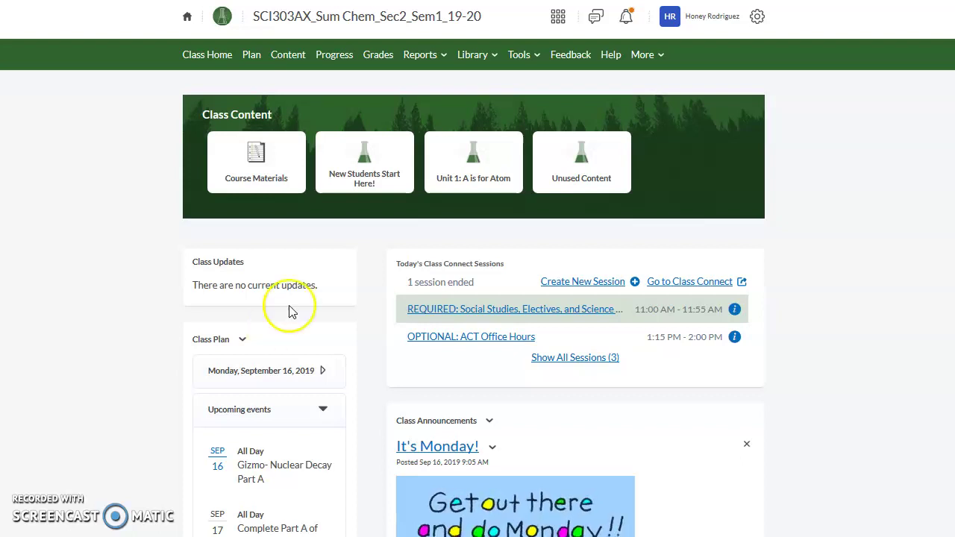
pyautogui.moveTo(366, 180)
pyautogui.click(358, 177)
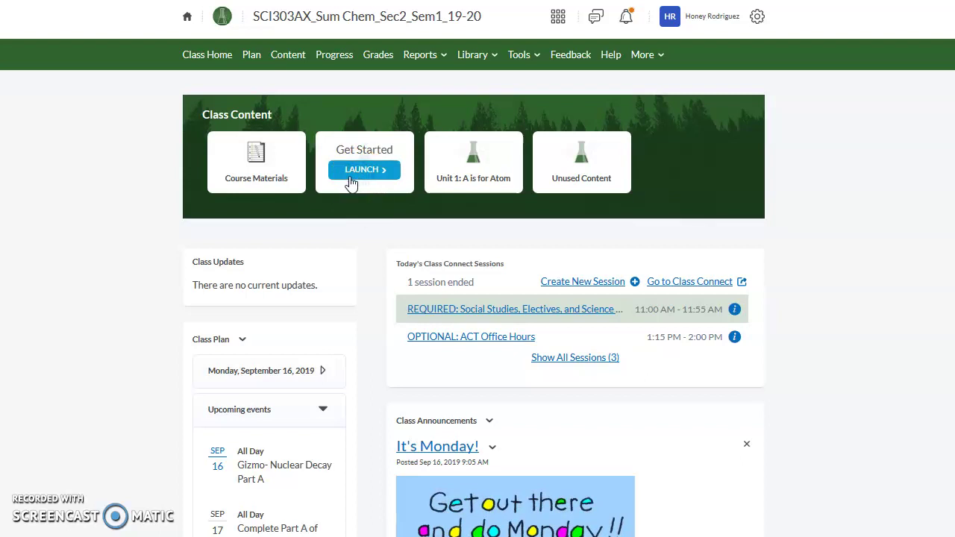
pyautogui.click(351, 179)
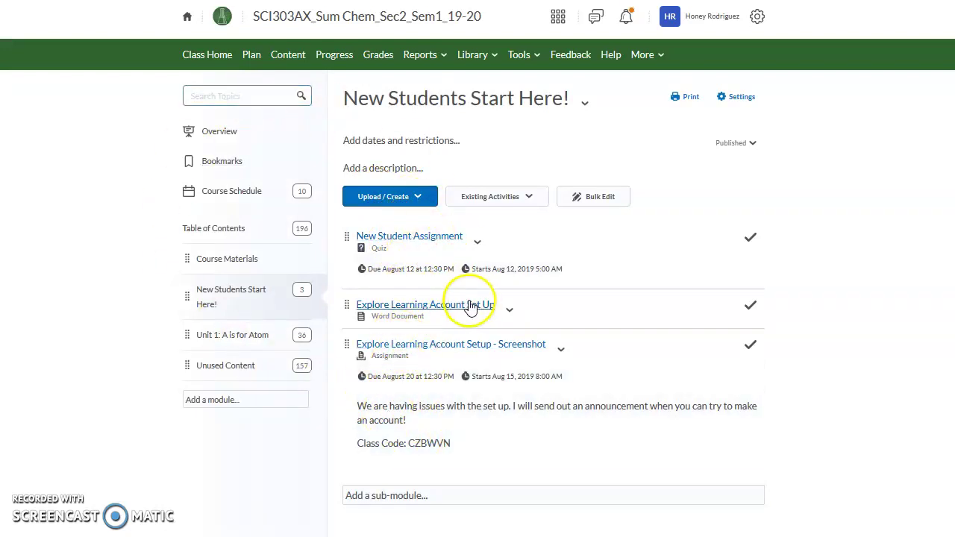
# Step: Open the Explore Learning Account Set Up document and read its instructions through to the example homepage screenshot
pyautogui.click(402, 307)
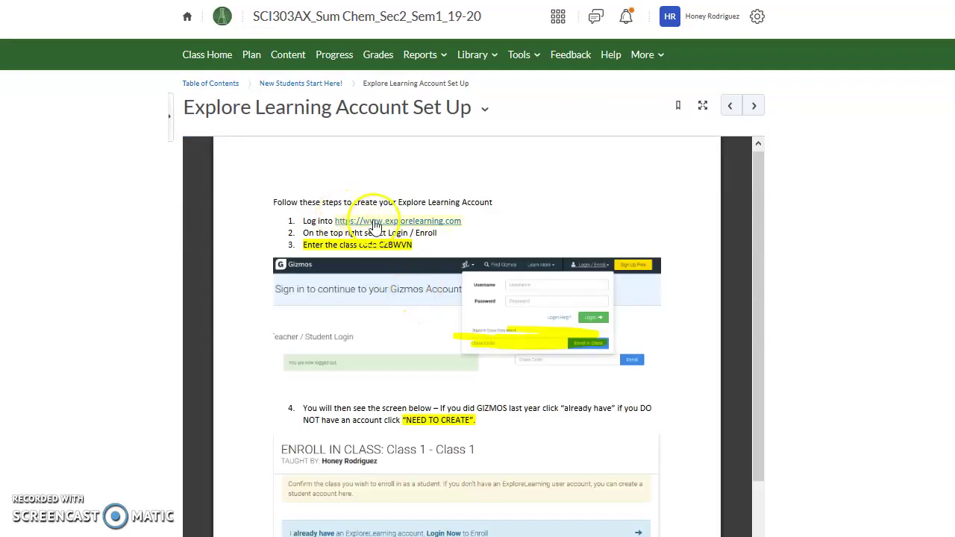
pyautogui.scroll(-5, 378, 247)
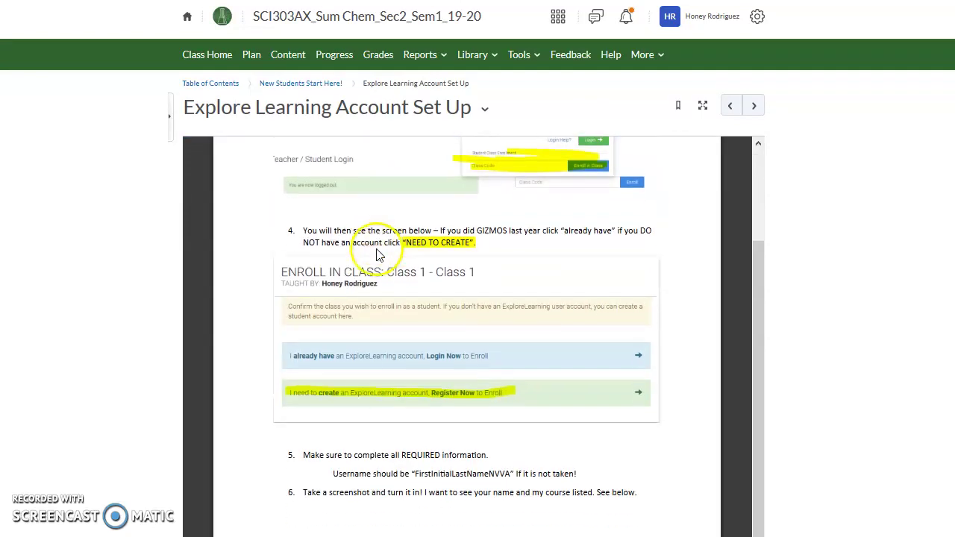
pyautogui.scroll(-4, 378, 255)
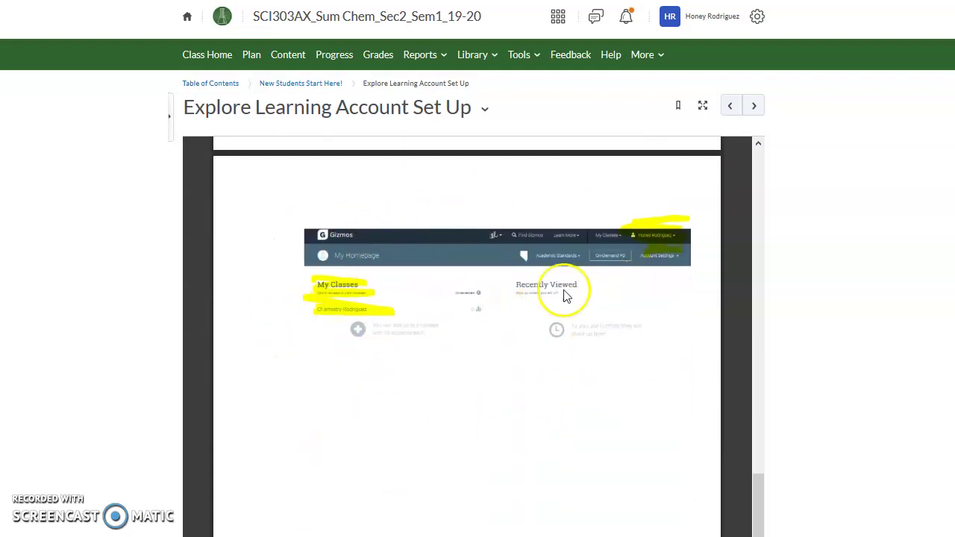
# Step: Return to the New Students Start Here! module and switch to the Course Materials module
pyautogui.click(291, 85)
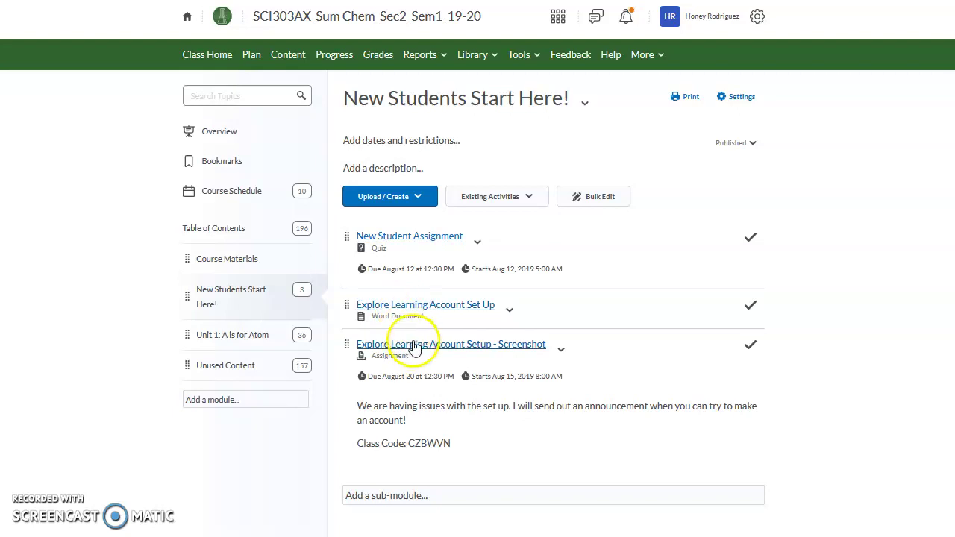
pyautogui.click(402, 239)
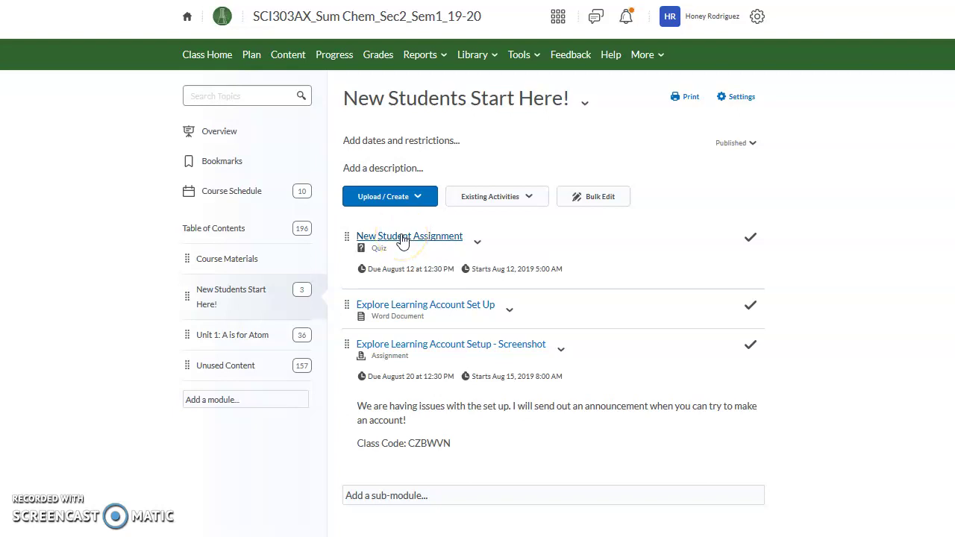
pyautogui.click(246, 263)
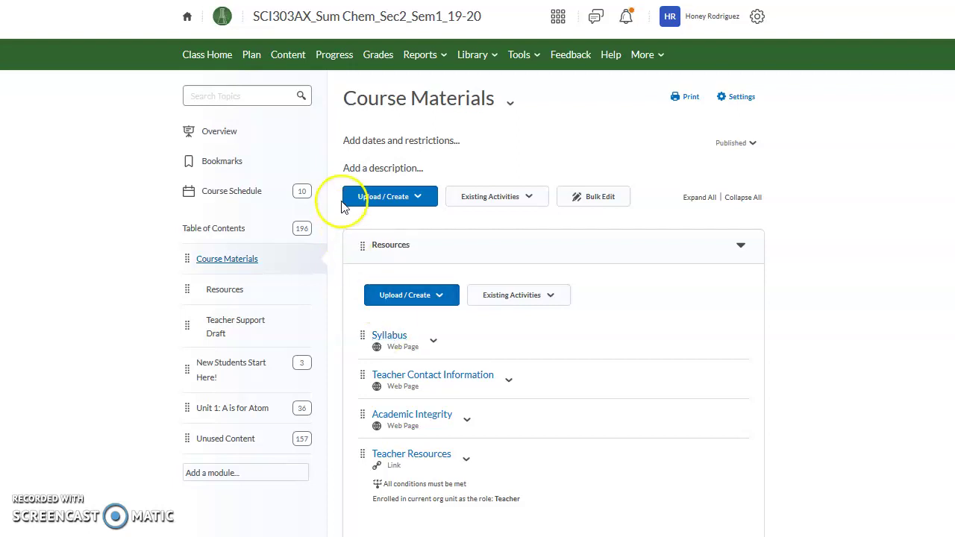
# Step: Return to the class home page and open the Google document linked in the Class Connect Recordings - Semester 1 announcement
pyautogui.click(230, 56)
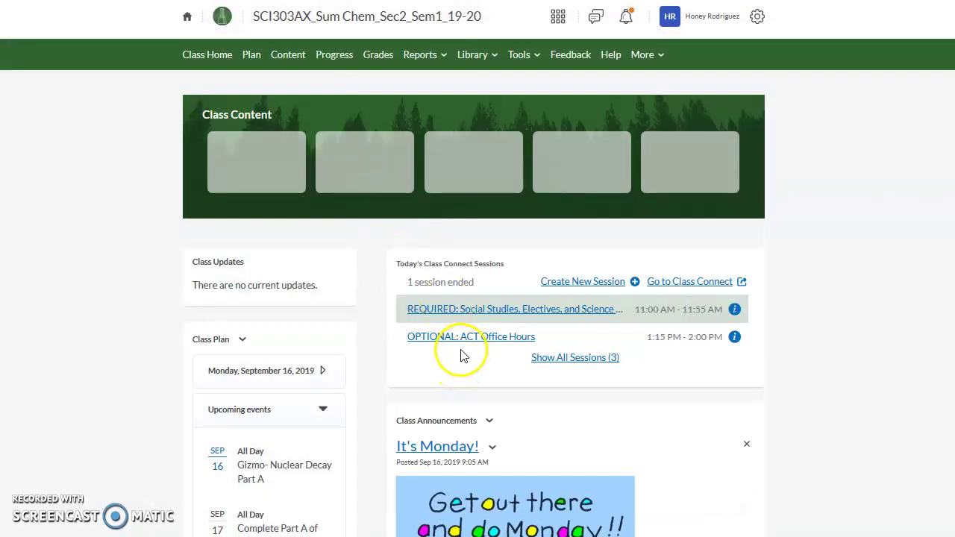
pyautogui.scroll(-2, 461, 362)
pyautogui.scroll(-5, 460, 354)
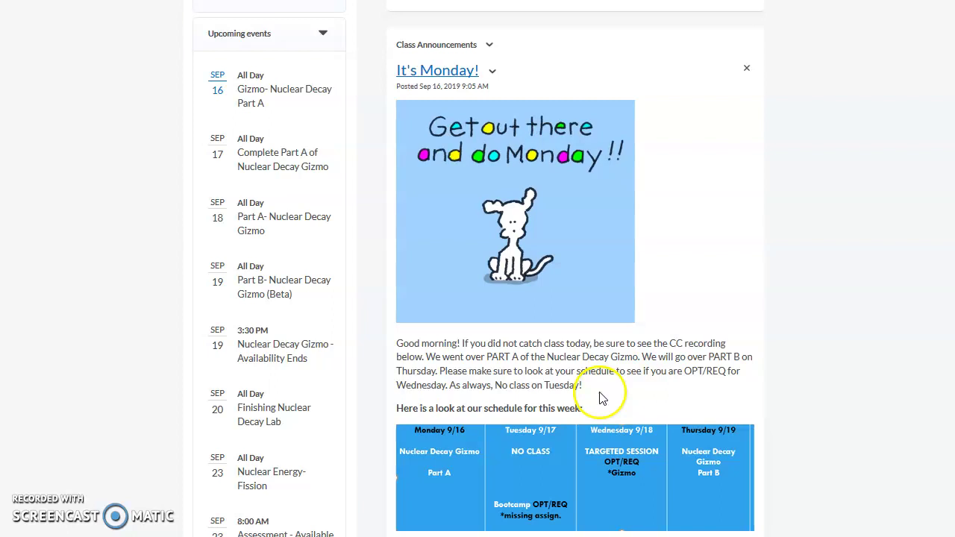
pyautogui.scroll(-2, 601, 397)
pyautogui.scroll(-5, 602, 398)
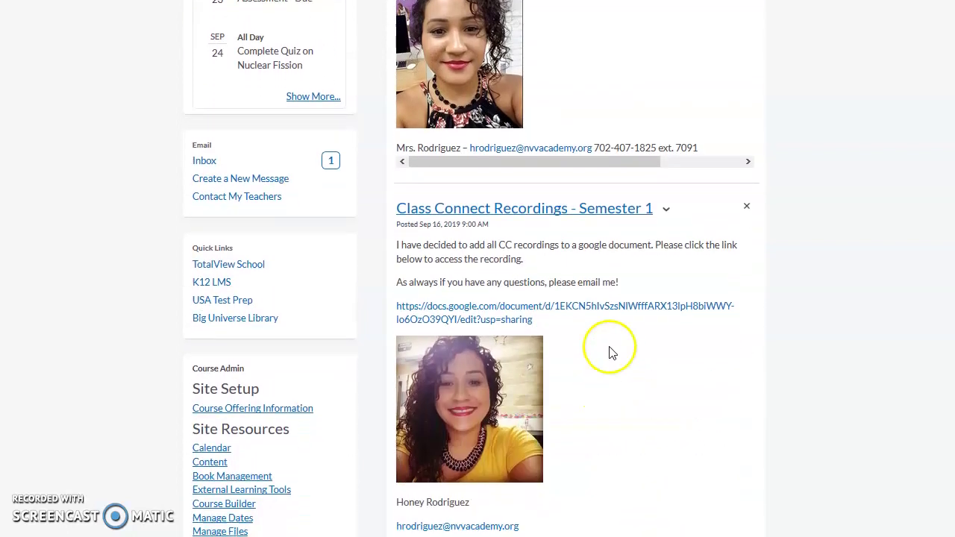
pyautogui.click(487, 326)
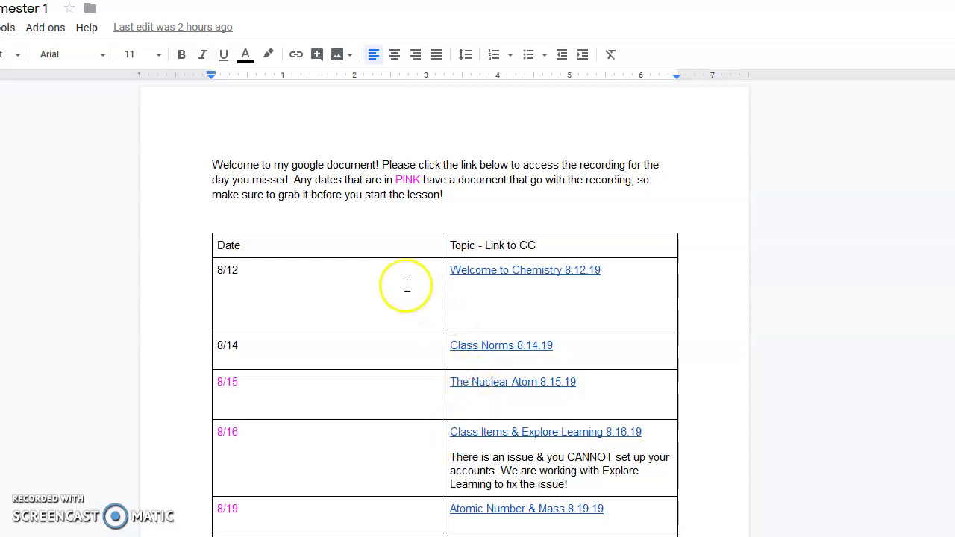
# Step: Review the table of recording dates and topic links from 8/12 through 9/16
pyautogui.scroll(-5, 405, 283)
pyautogui.scroll(-7, 407, 266)
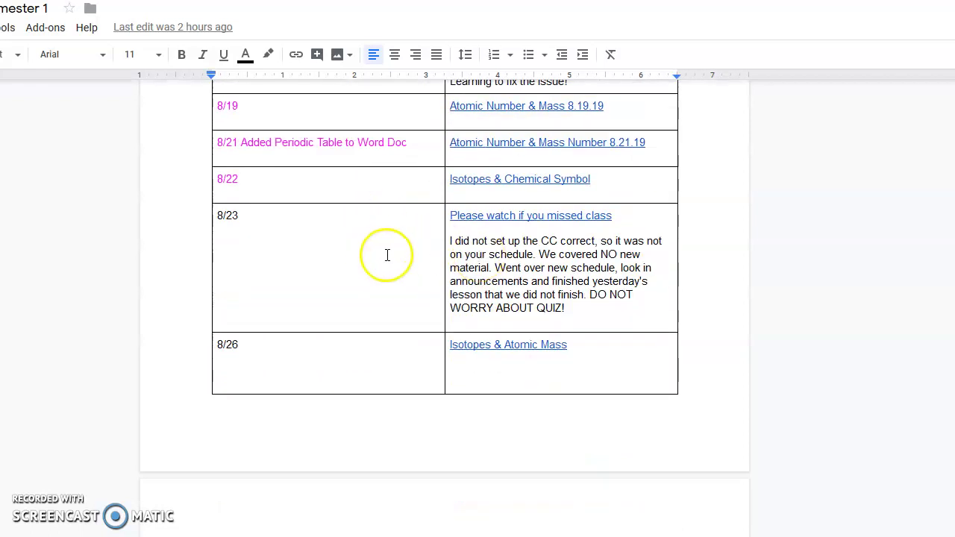
pyautogui.scroll(-3, 414, 269)
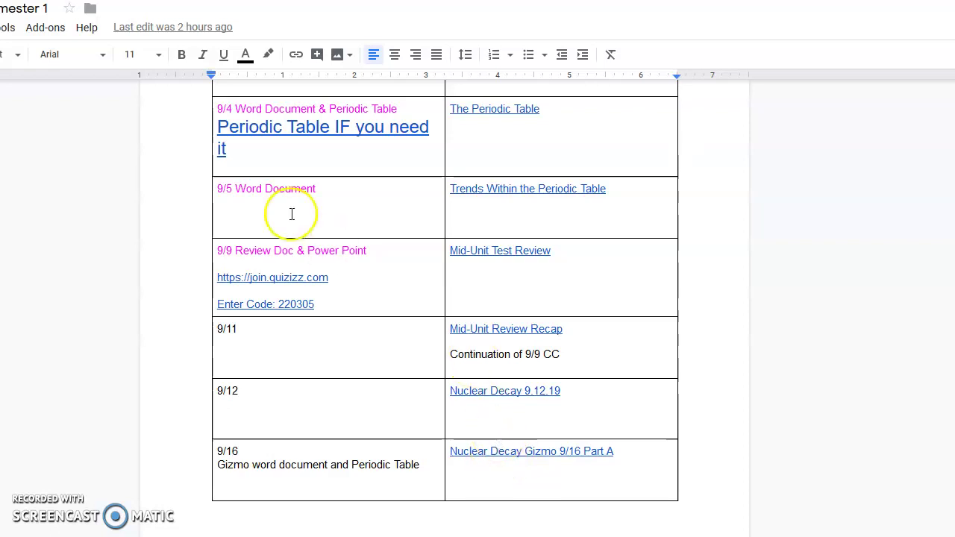
# Step: Switch to the SCI303AX_Sum Chem_Sec3_Sem1_19-20 class page and launch the Unit 1: A is for Atom module
pyautogui.hotkey('ctrl', 'Tab')
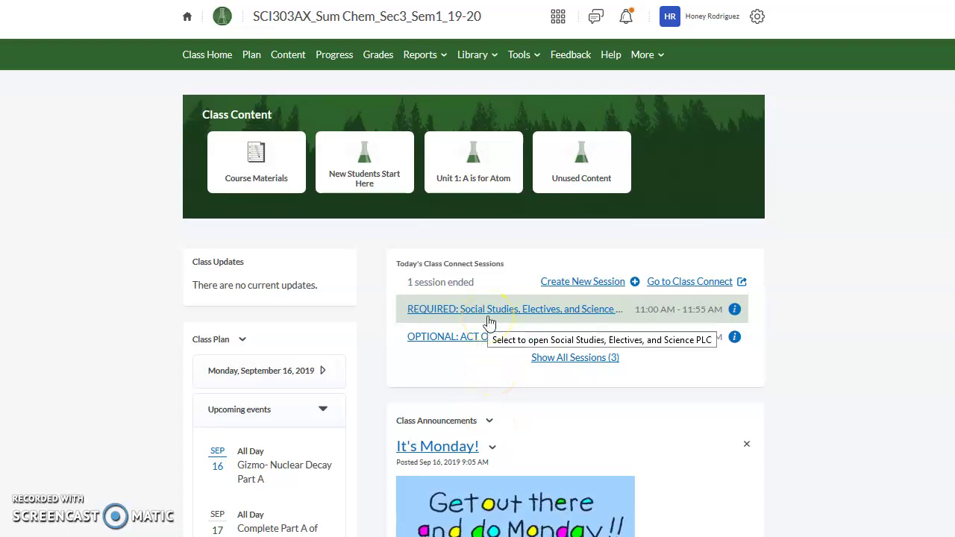
pyautogui.moveTo(362, 174)
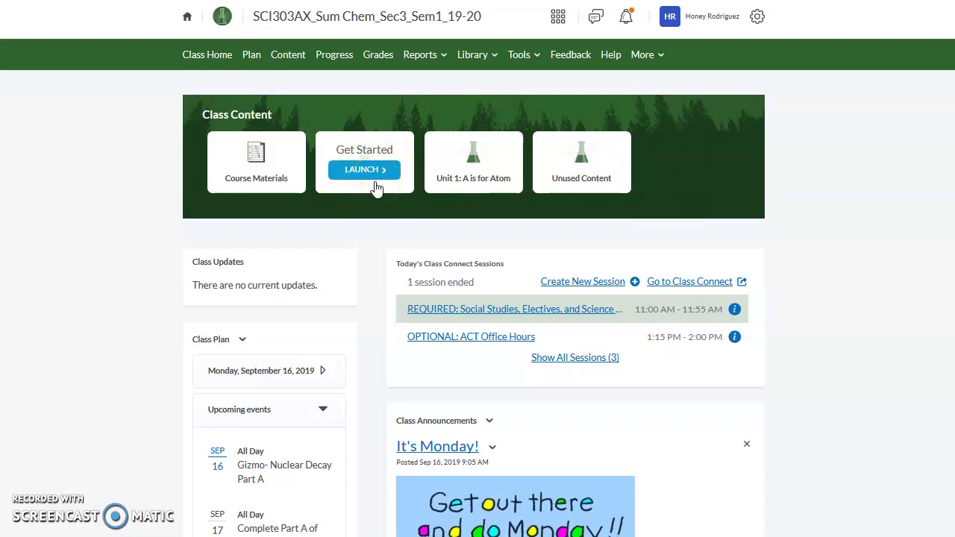
pyautogui.moveTo(473, 176)
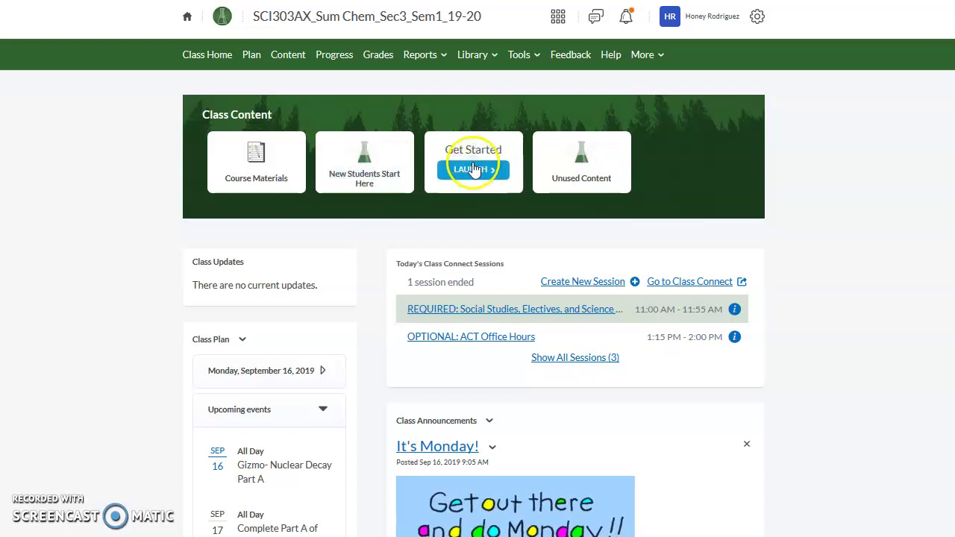
pyautogui.click(470, 170)
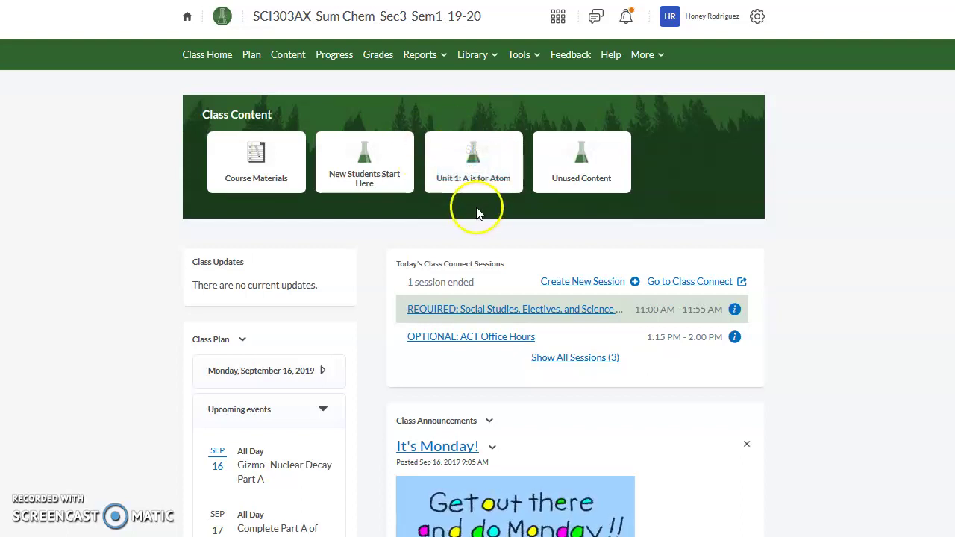
pyautogui.click(475, 170)
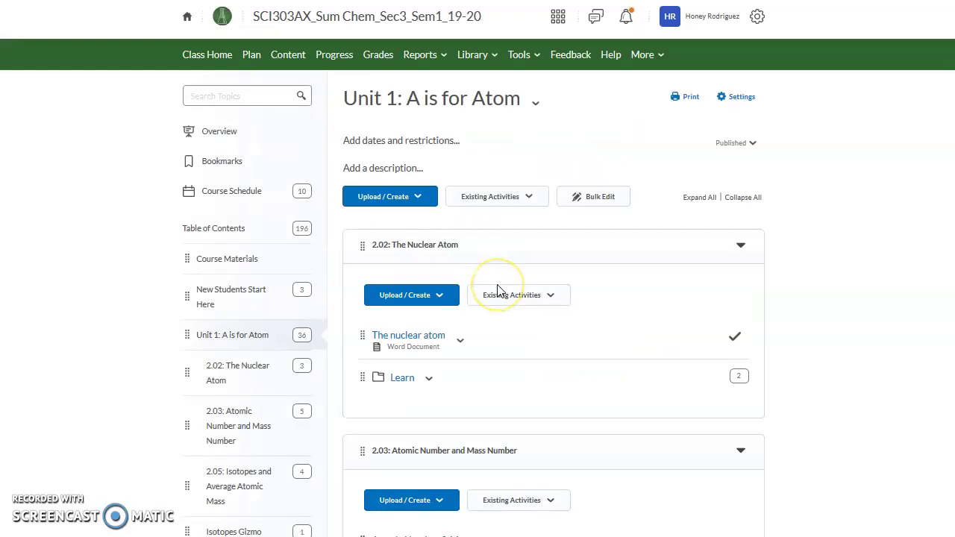
# Step: Look through the Unit 1 lessons, examining the Isotopes Gizmo, Mid-Unit Test Review, Nuclear Decay and Nuclear Energy sections
pyautogui.scroll(-1, 497, 294)
pyautogui.scroll(-7, 436, 246)
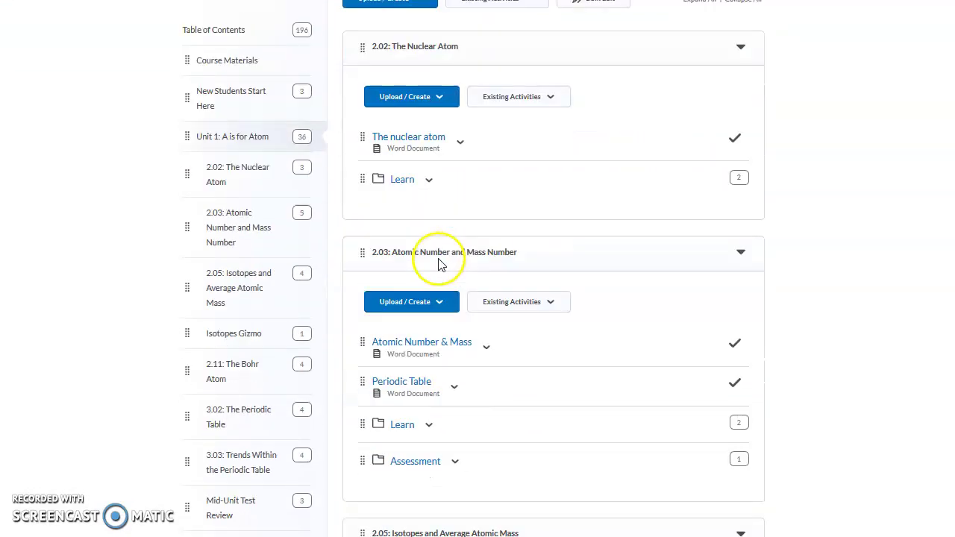
pyautogui.scroll(-11, 444, 243)
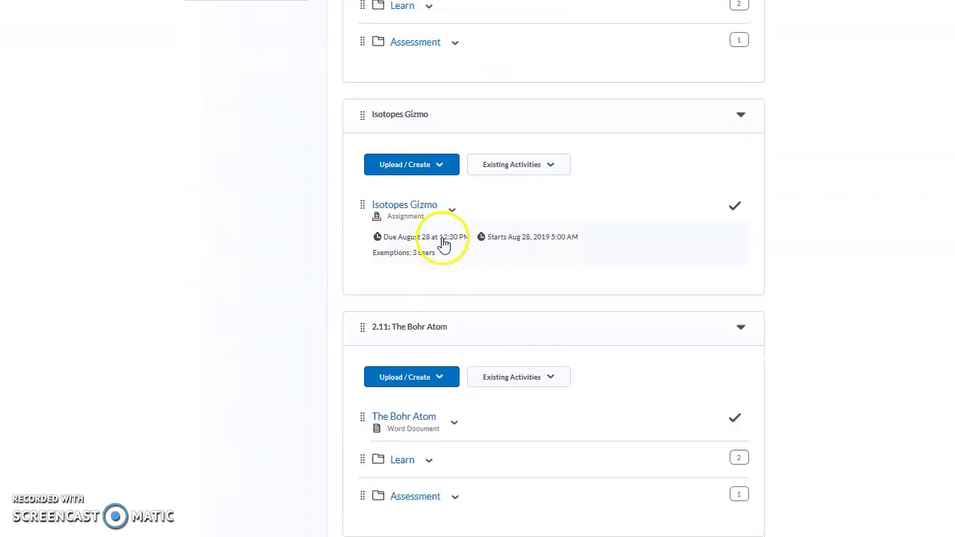
pyautogui.scroll(-8, 440, 246)
pyautogui.scroll(2, 440, 244)
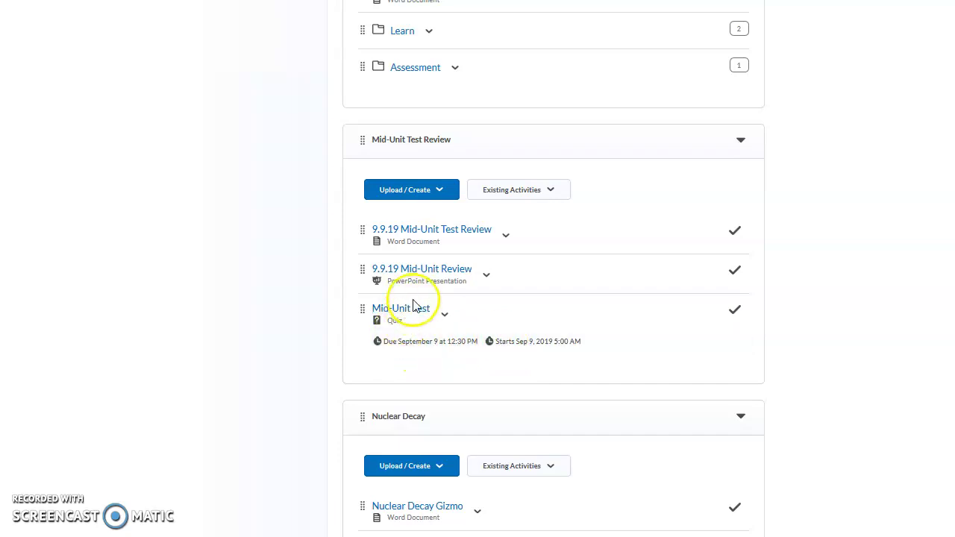
pyautogui.scroll(-3, 409, 320)
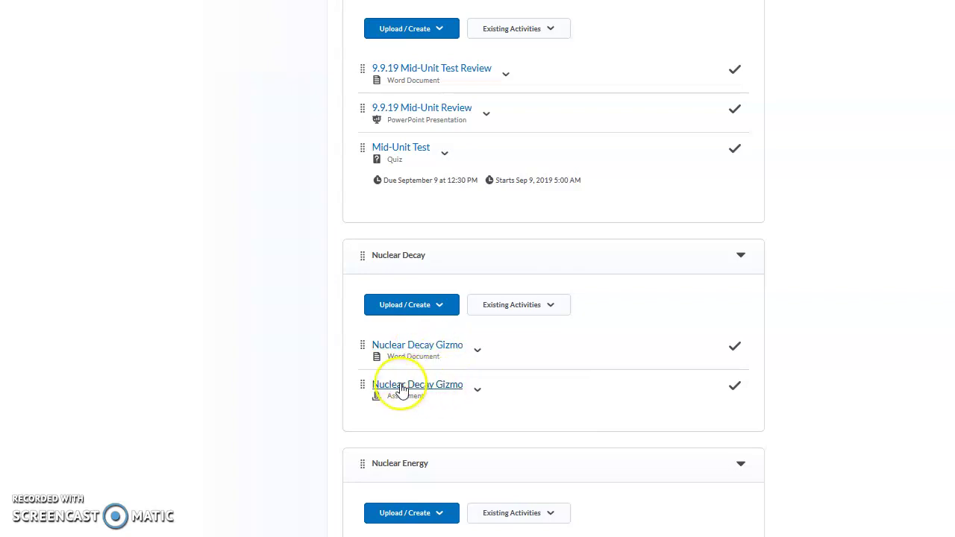
pyautogui.scroll(-3, 405, 388)
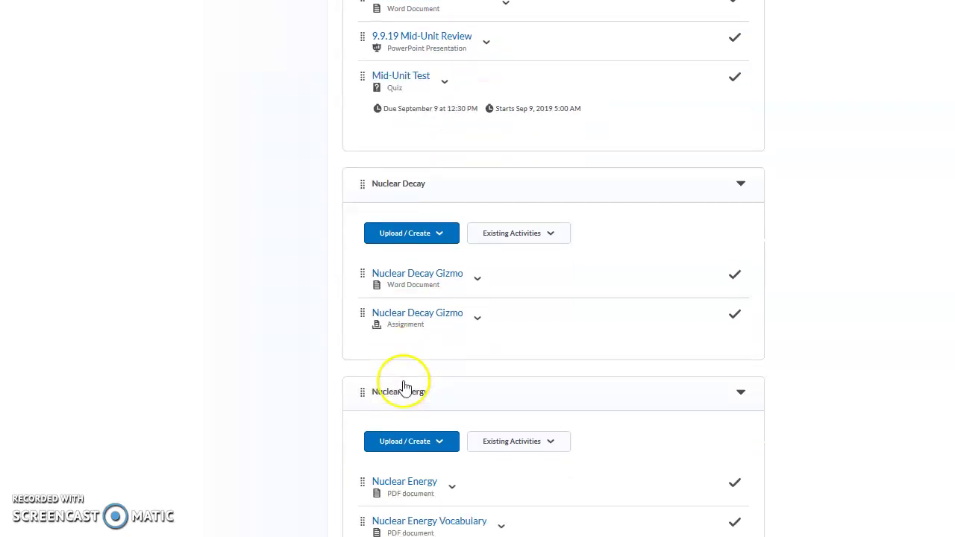
pyautogui.scroll(2, 386, 373)
pyautogui.scroll(10, 387, 381)
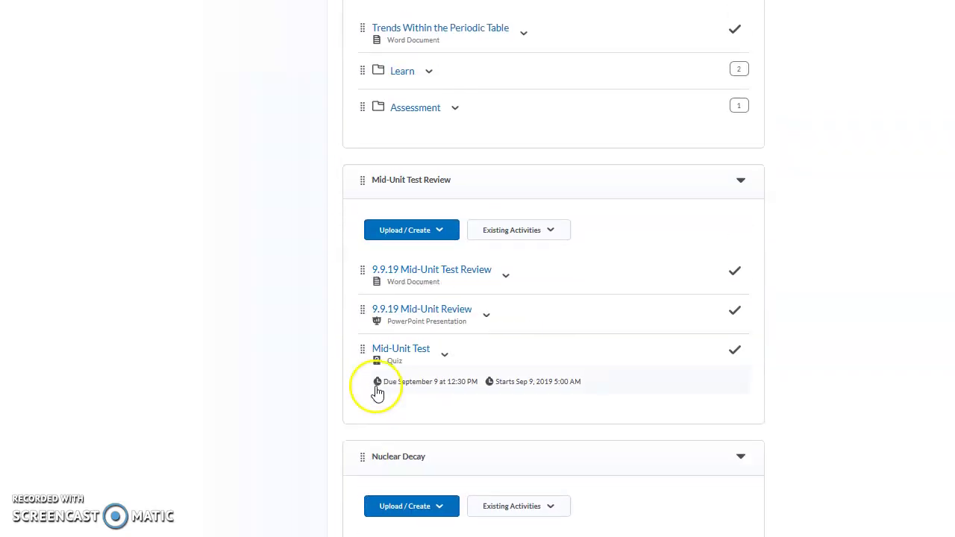
pyautogui.scroll(10, 377, 392)
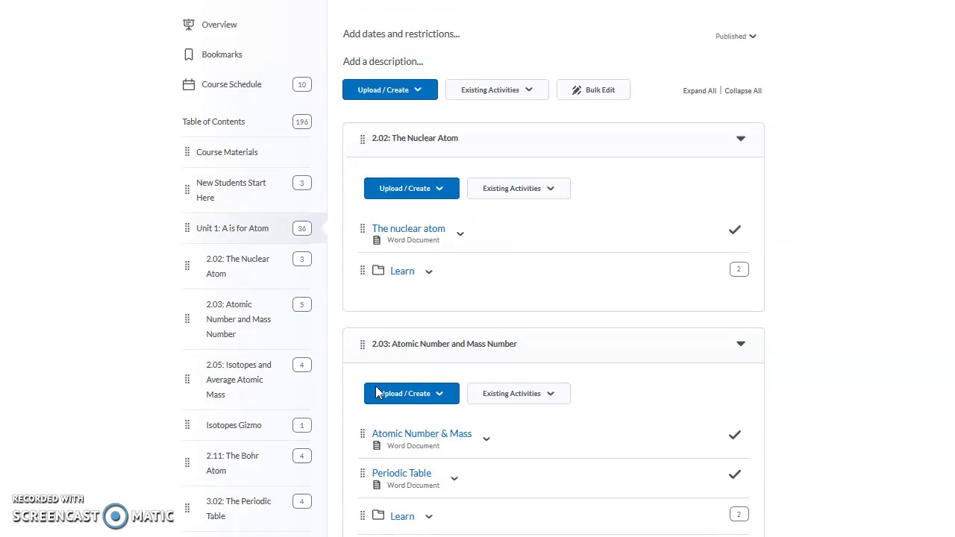
# Step: Open the class plan's monthly calendar and view the details of the September 17 Nuclear Decay Gizmo event
pyautogui.click(246, 49)
pyautogui.click(246, 56)
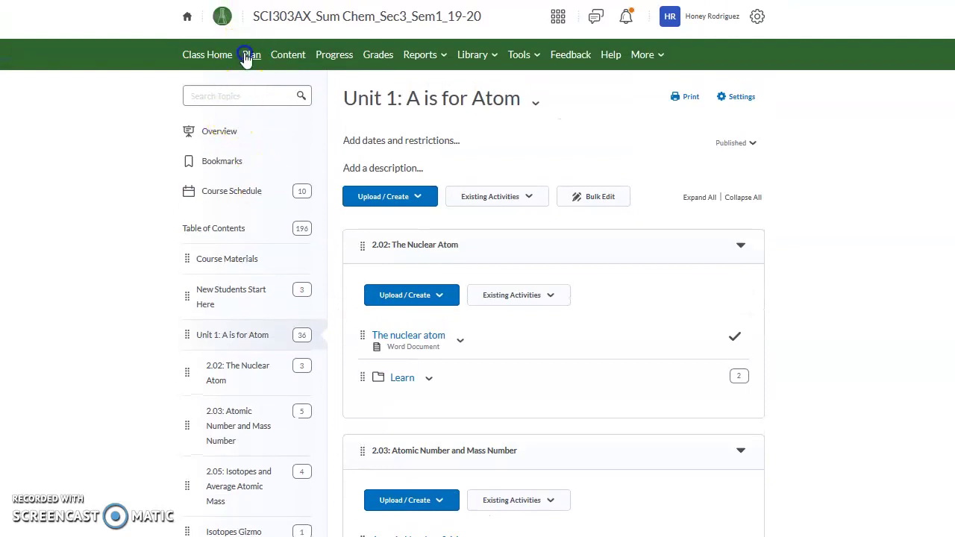
pyautogui.click(261, 232)
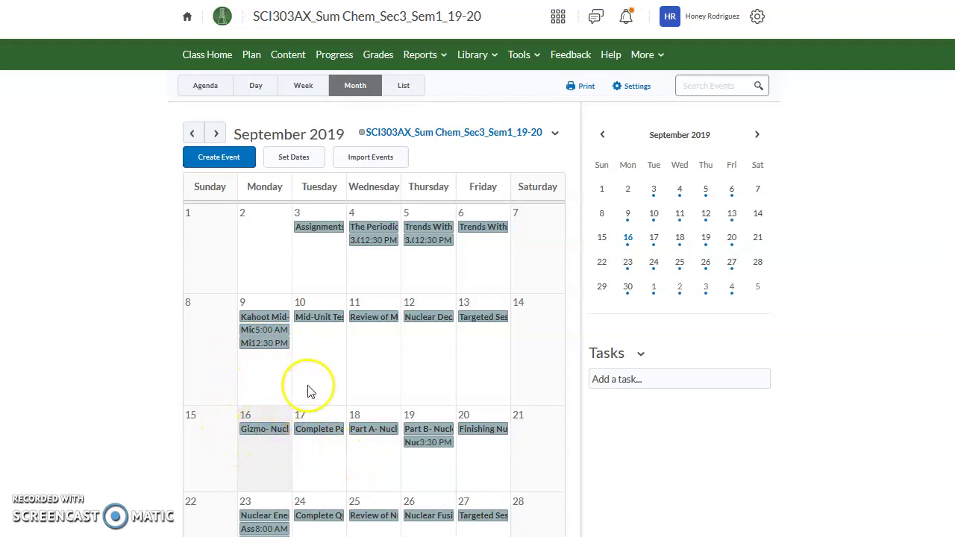
pyautogui.click(332, 437)
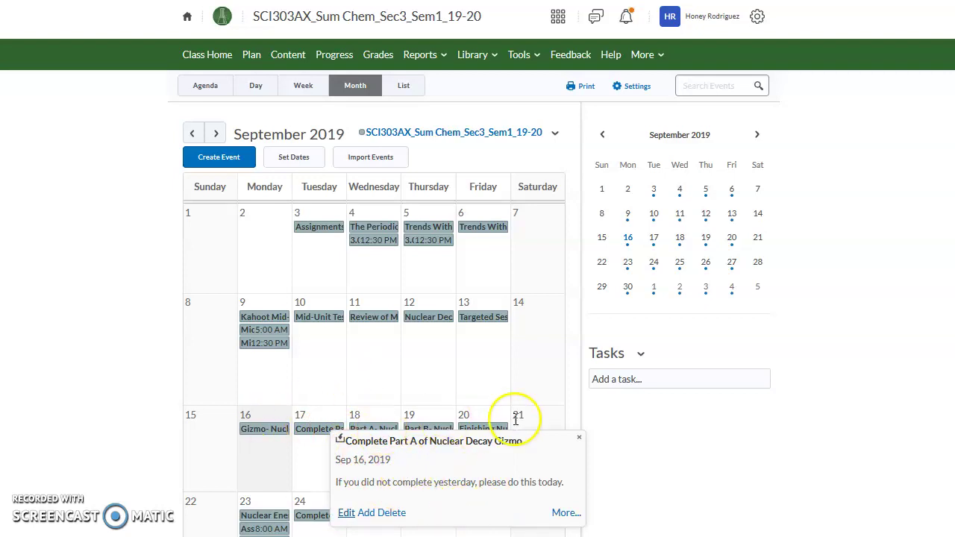
pyautogui.click(218, 474)
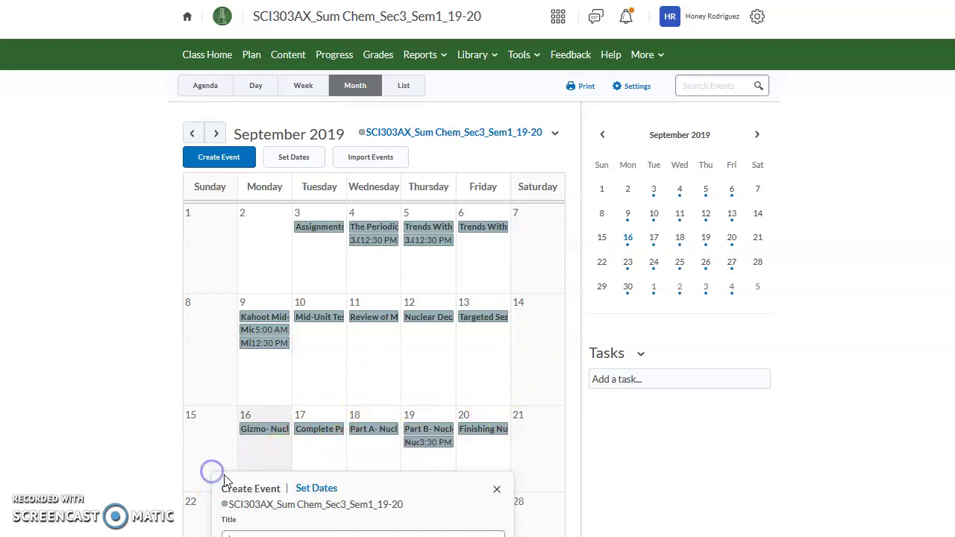
pyautogui.click(497, 489)
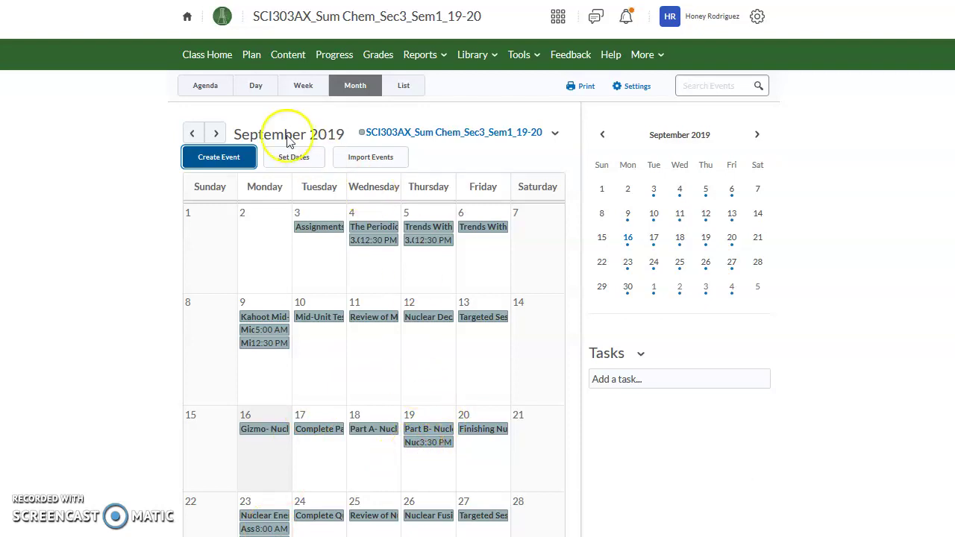
# Step: Return to the class home page and review its announcements down to Class Connect Recordings - Semester 1
pyautogui.click(222, 60)
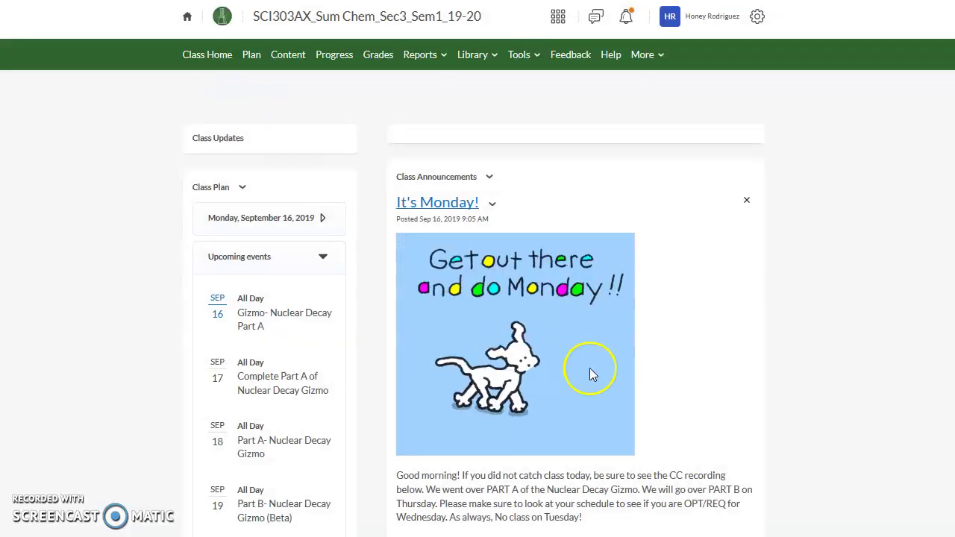
pyautogui.scroll(-10, 531, 346)
pyautogui.scroll(-1, 531, 375)
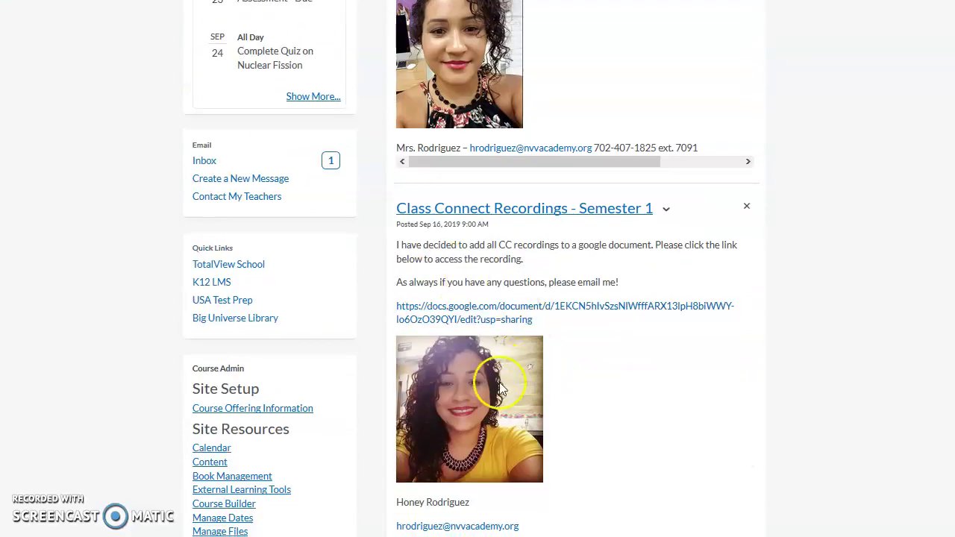
pyautogui.scroll(6, 437, 324)
pyautogui.scroll(7, 508, 361)
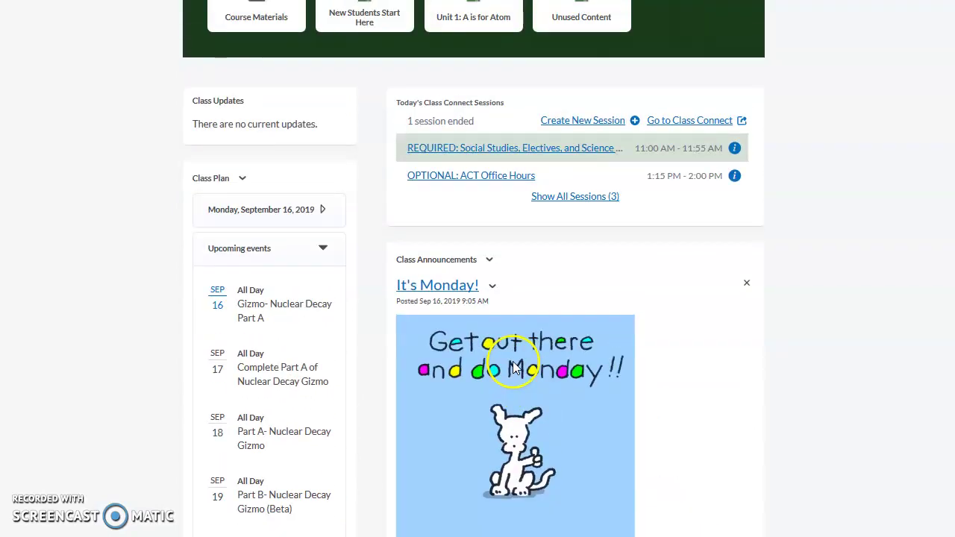
pyautogui.moveTo(366, 202)
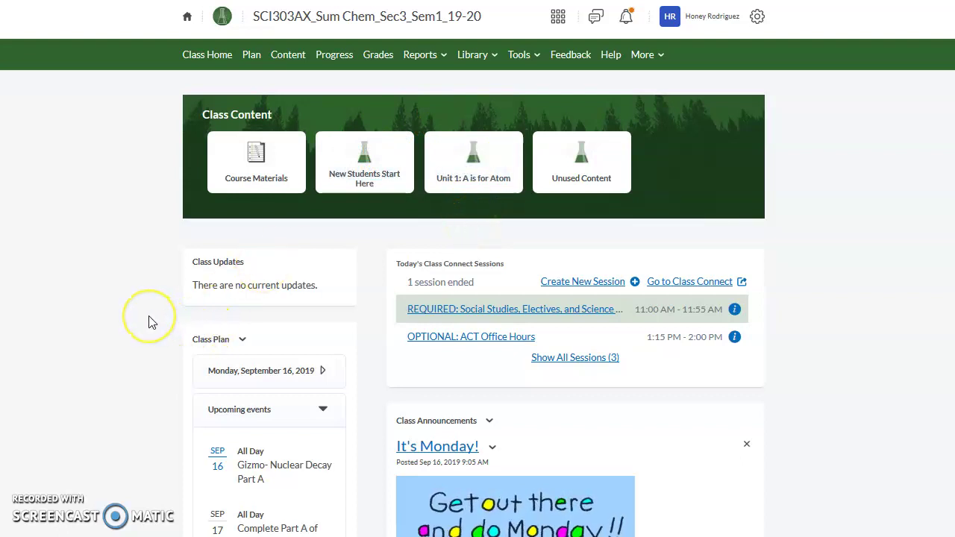
pyautogui.scroll(-3, 149, 321)
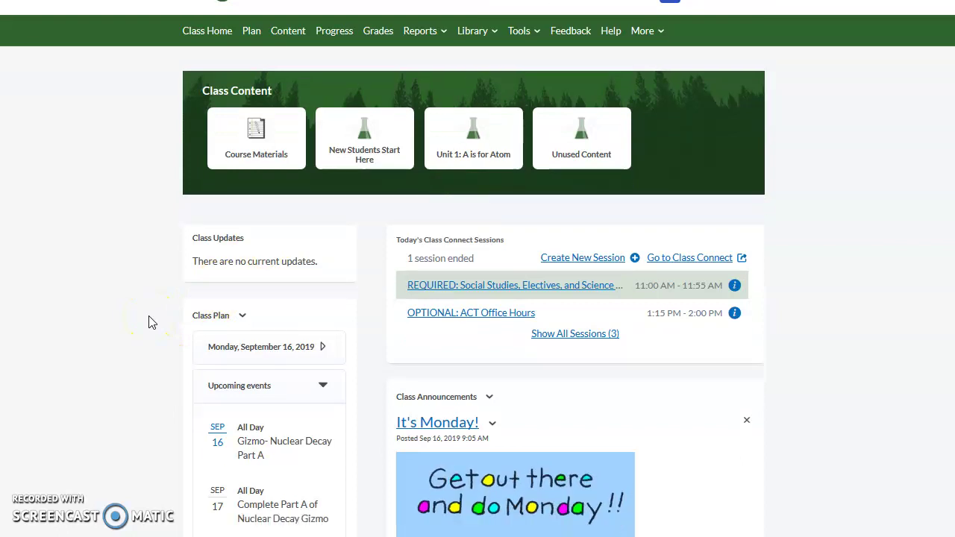
pyautogui.scroll(-1, 149, 322)
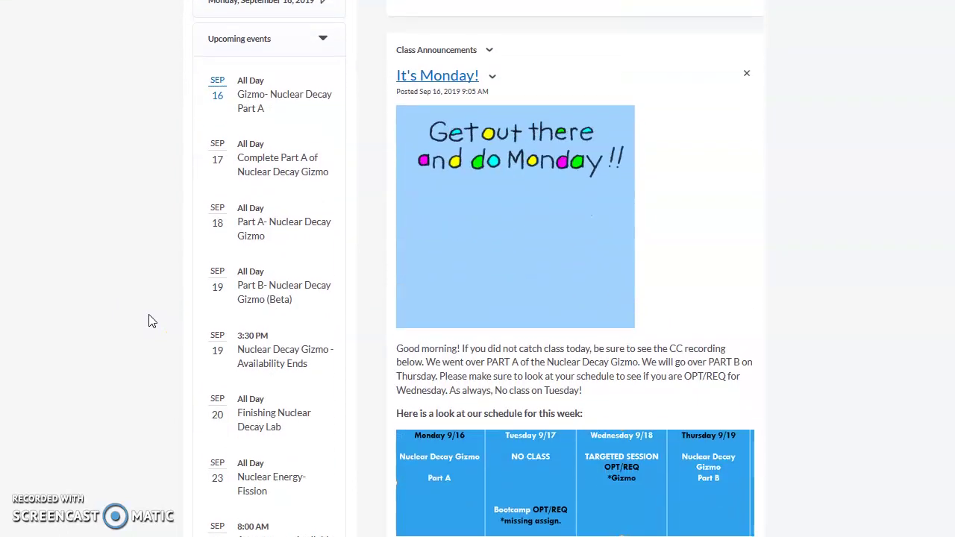
pyautogui.scroll(-2, 149, 322)
pyautogui.scroll(-3, 150, 322)
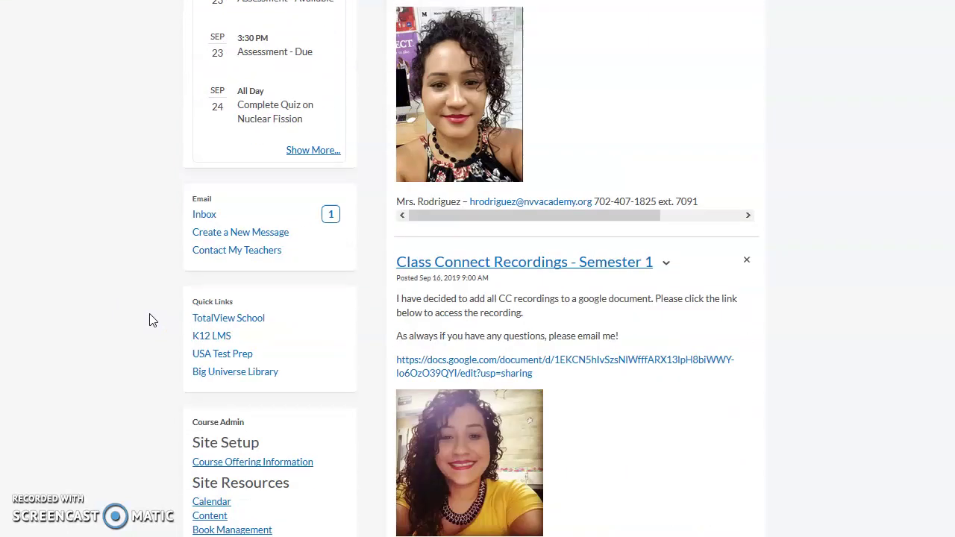